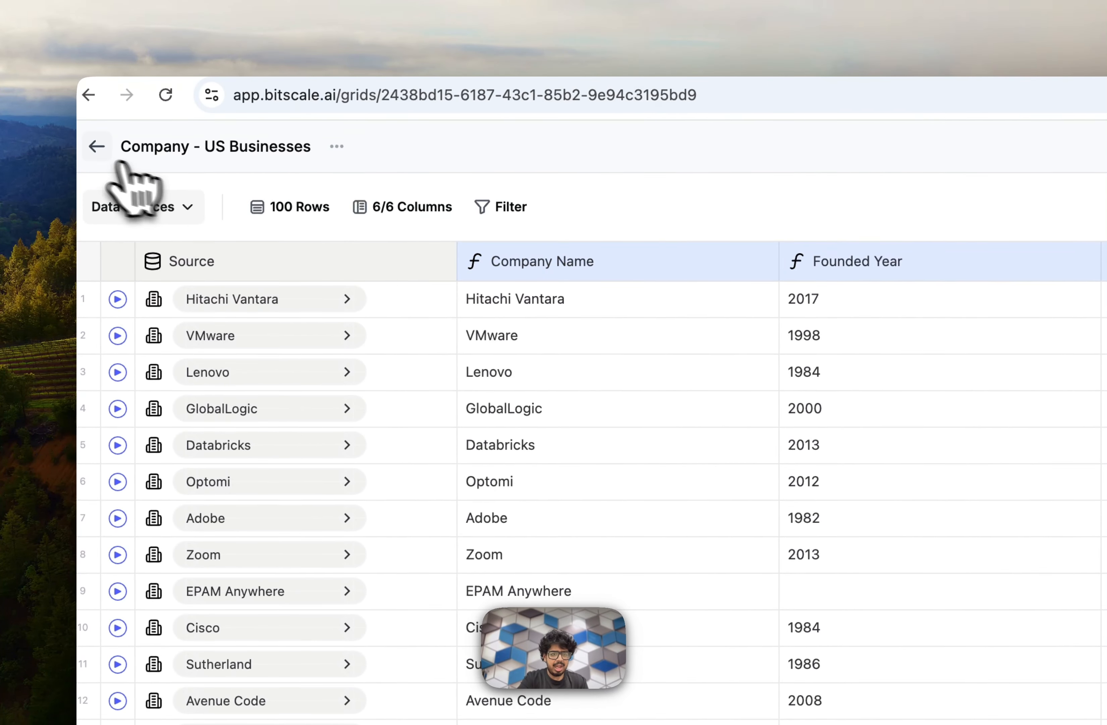
# Return to the list of grids and star the "Company - US Businesses" grid.
pyautogui.click(98, 147)
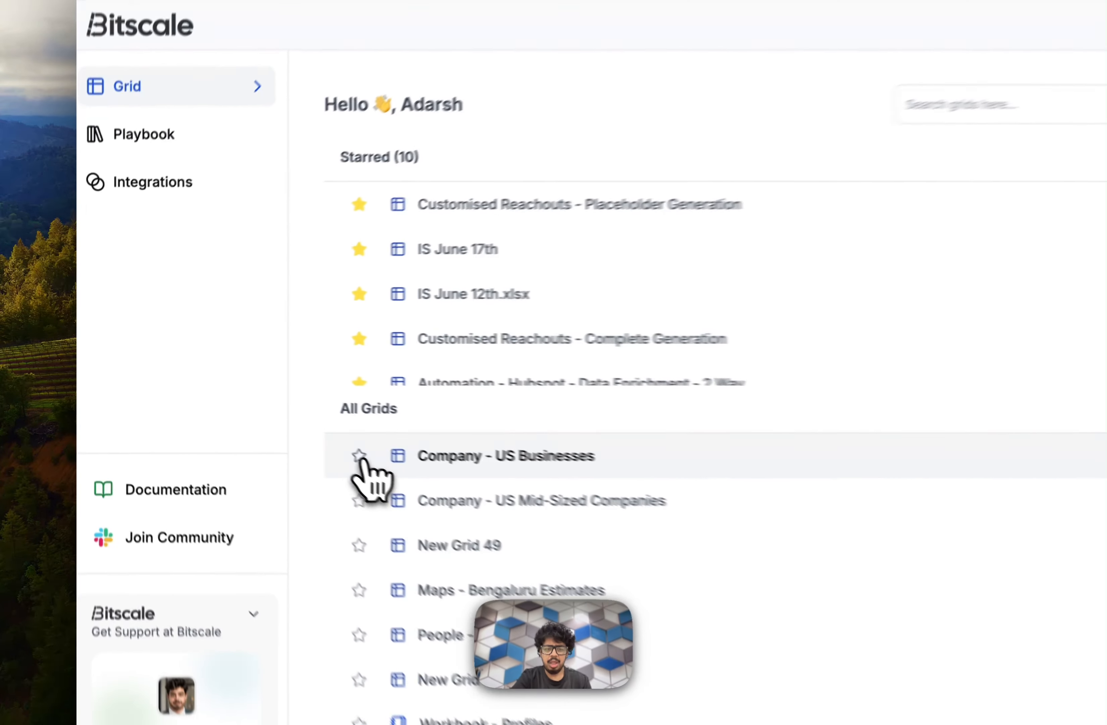
pyautogui.click(360, 455)
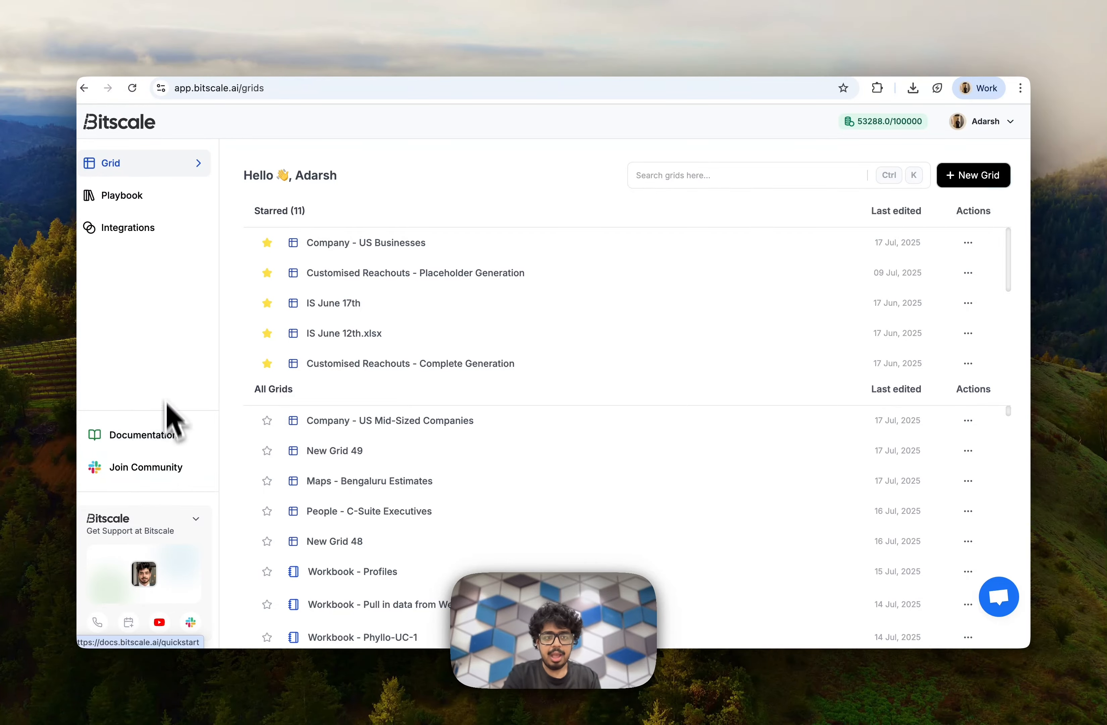
# Look over the Integrations and Playbook pages, and return to the grid list to start a new grid.
pyautogui.click(151, 228)
pyautogui.scroll(-3, 588, 447)
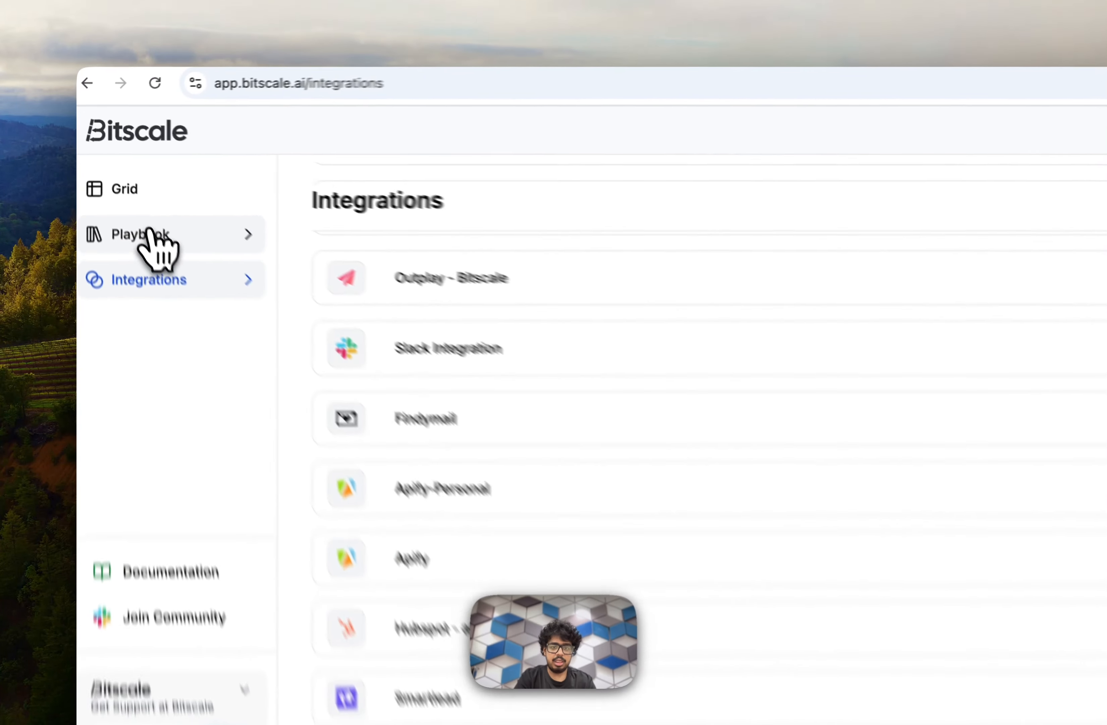
pyautogui.click(120, 196)
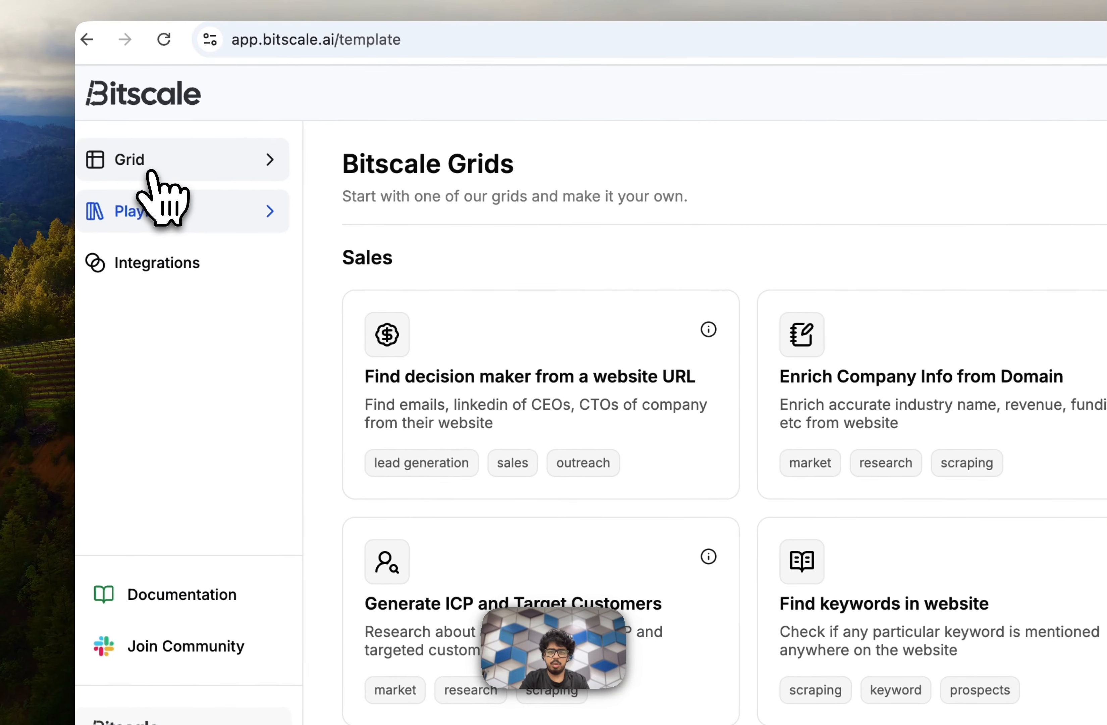
pyautogui.click(40, 96)
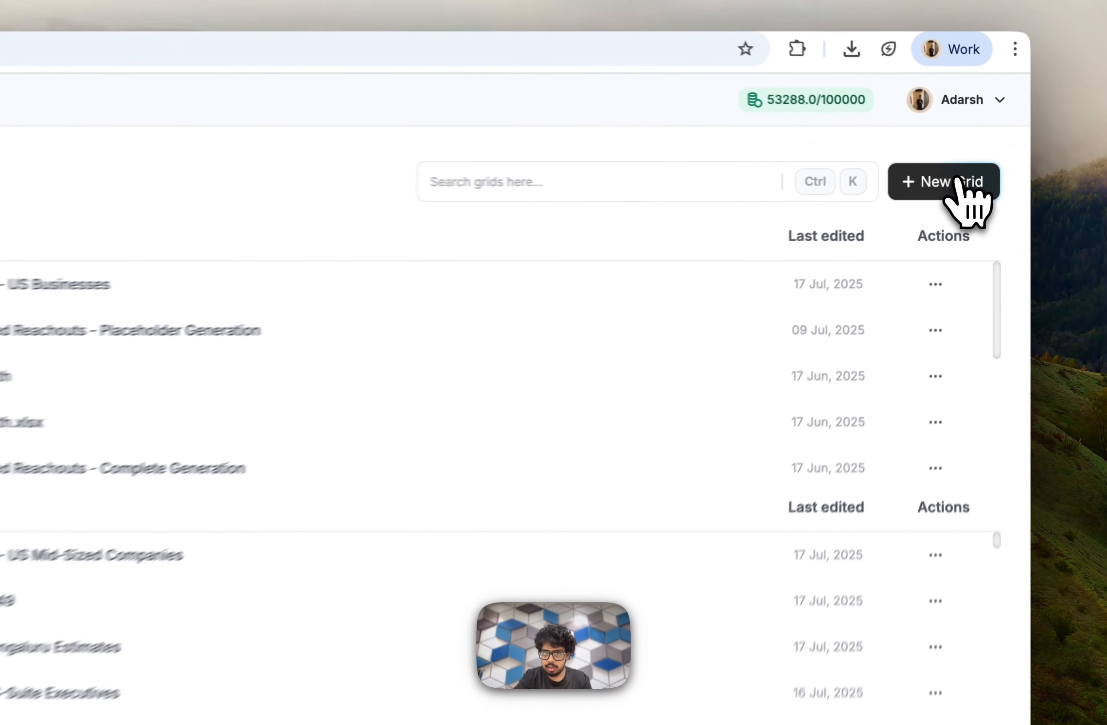
pyautogui.click(973, 176)
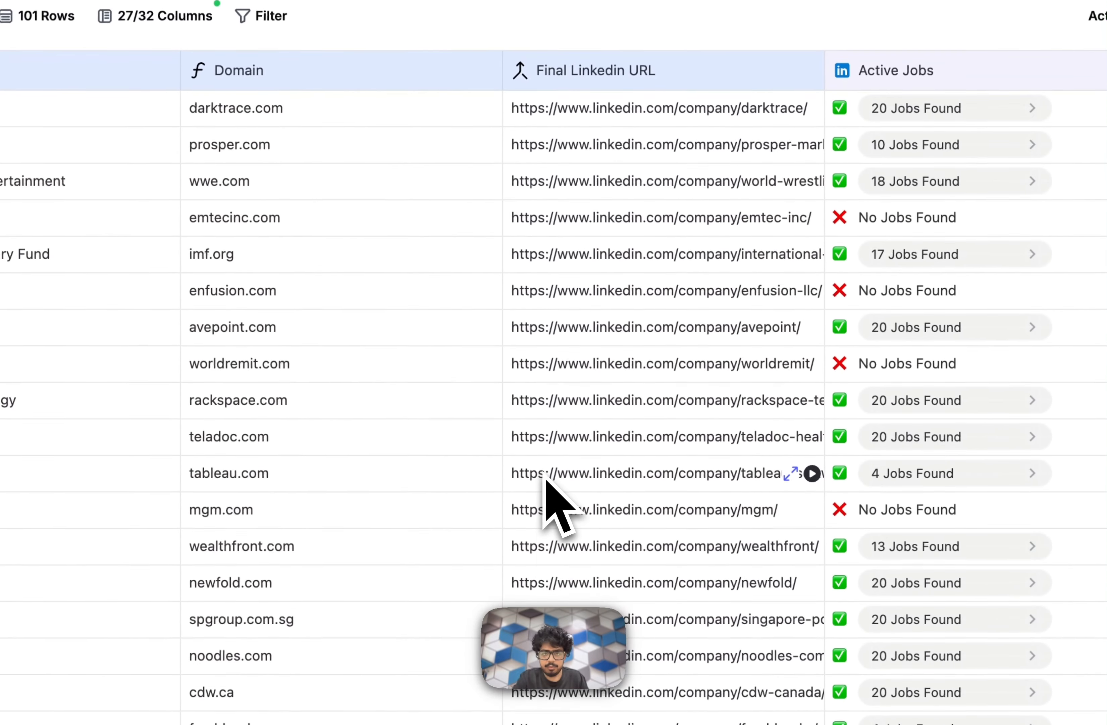
# Examine the "Test - Use Case - 2" grid's columns, from account details through jobs, hiring reports, tech stack and insights to the people search.
pyautogui.hscroll(-10, 545, 476)
pyautogui.hscroll(4, 545, 475)
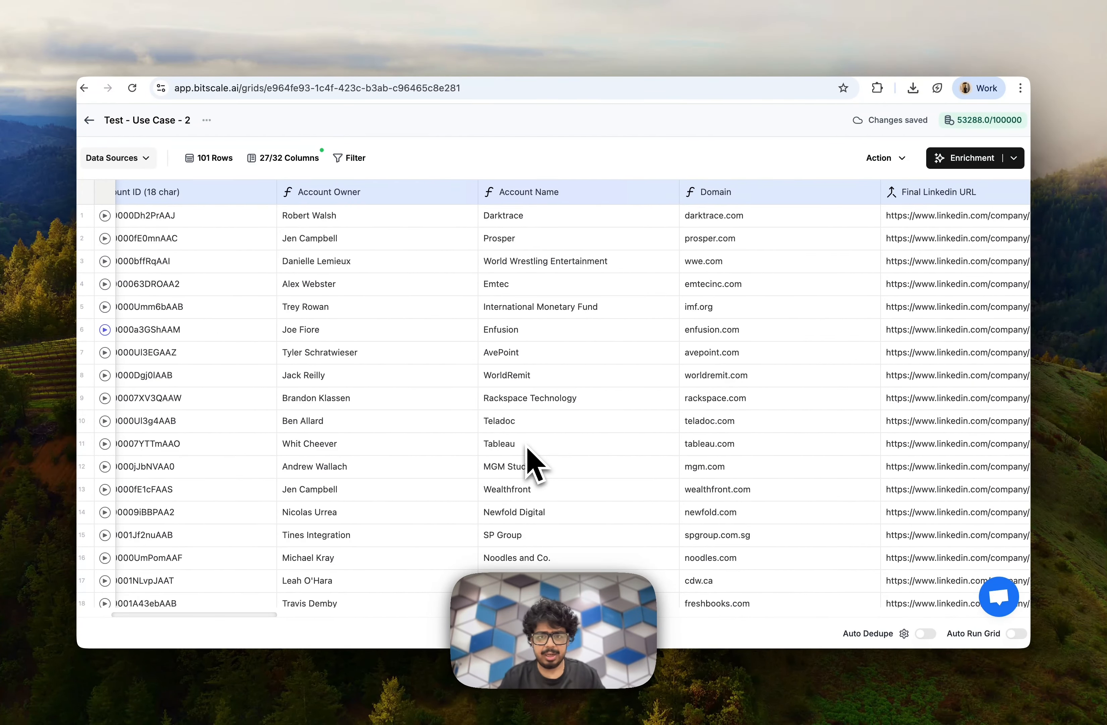
pyautogui.hscroll(10, 532, 463)
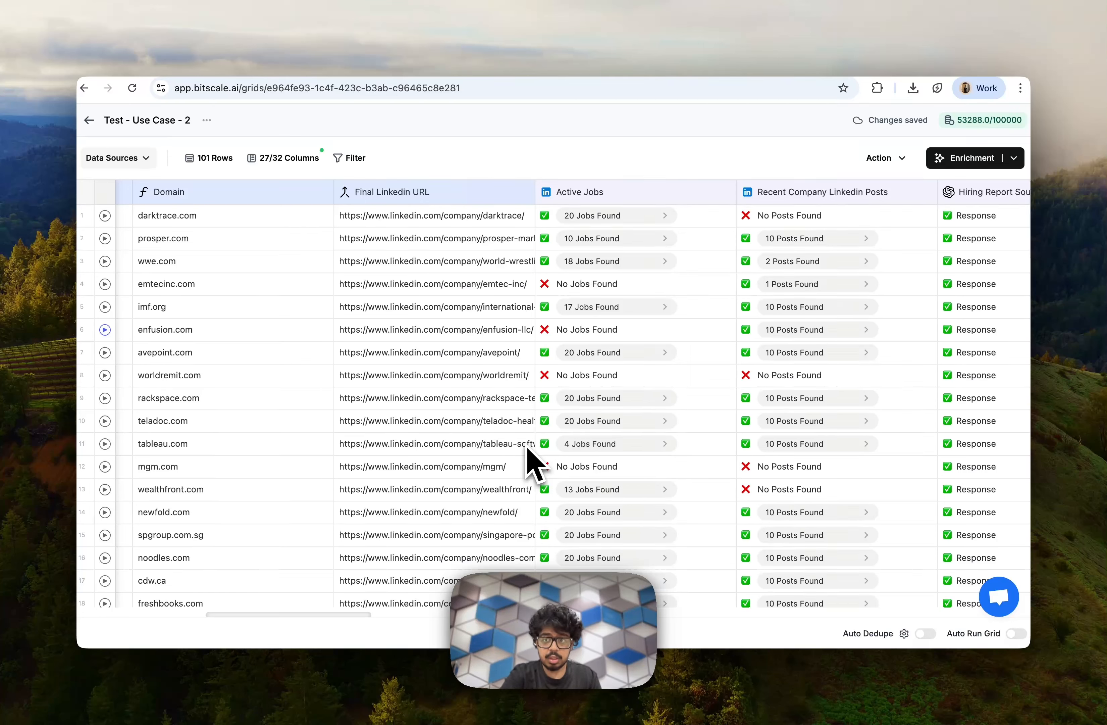
pyautogui.hscroll(8, 586, 463)
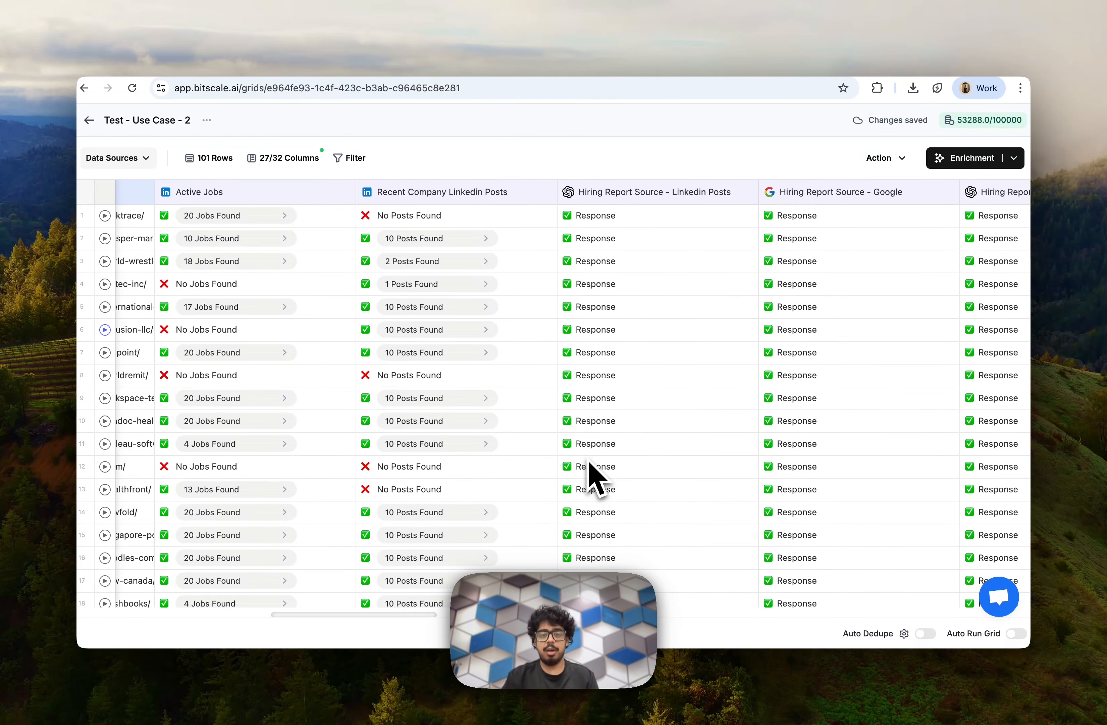
pyautogui.hscroll(3, 596, 479)
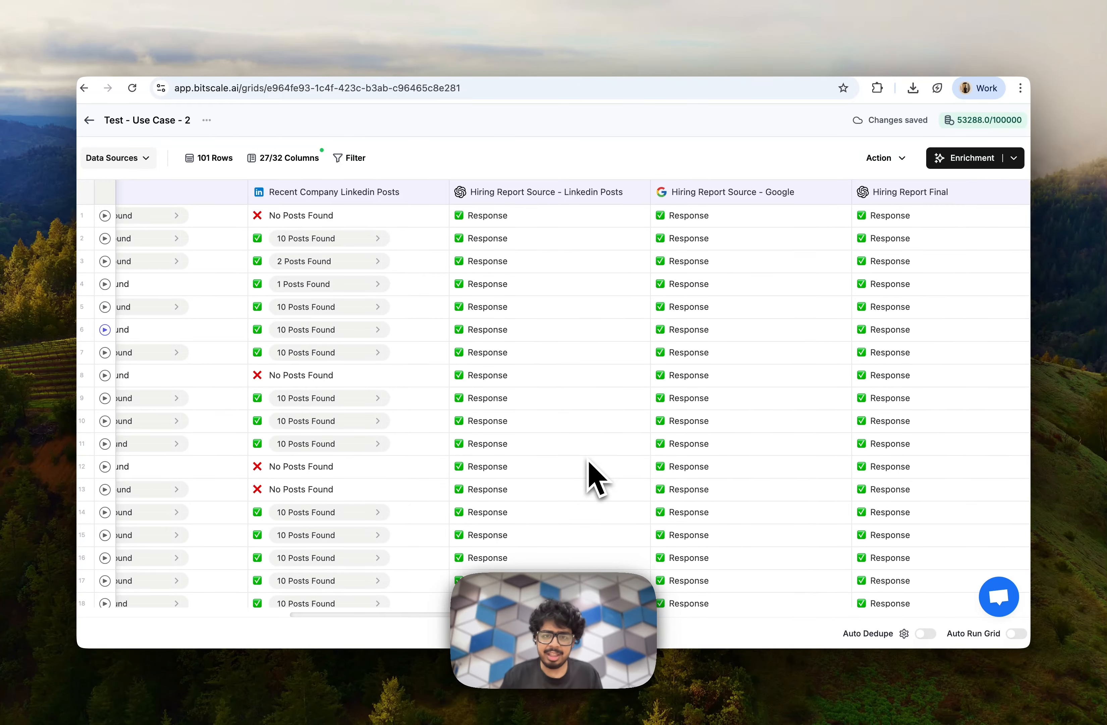
pyautogui.hscroll(20, 596, 478)
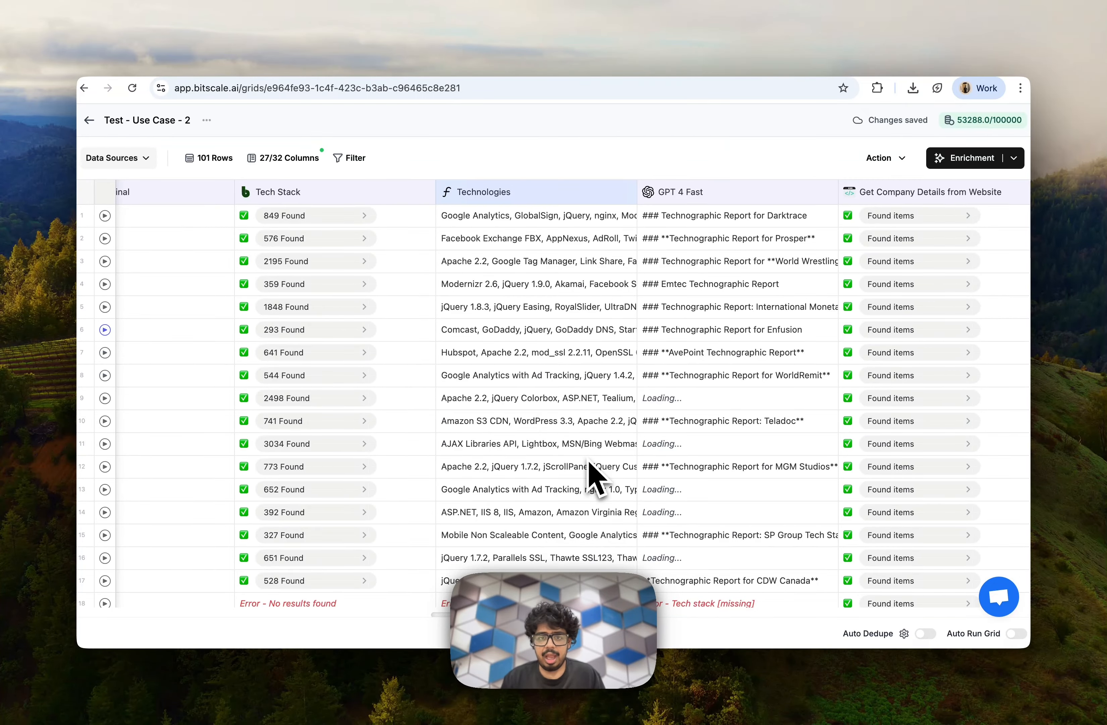
pyautogui.hscroll(20, 597, 479)
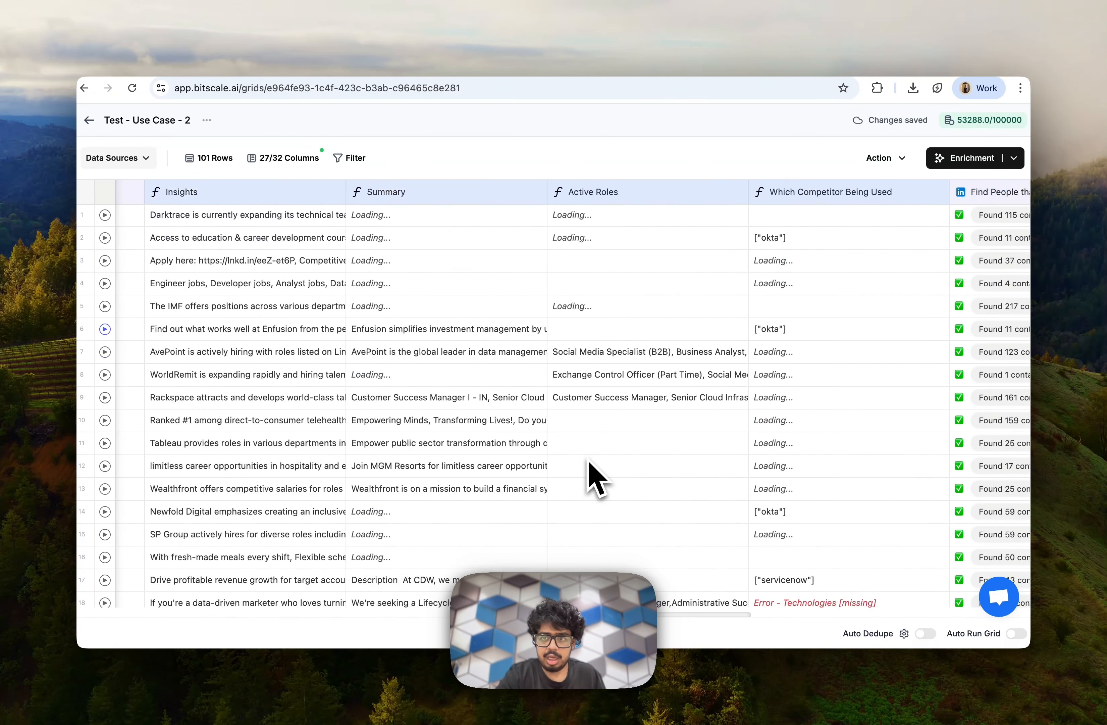
pyautogui.hscroll(2, 597, 479)
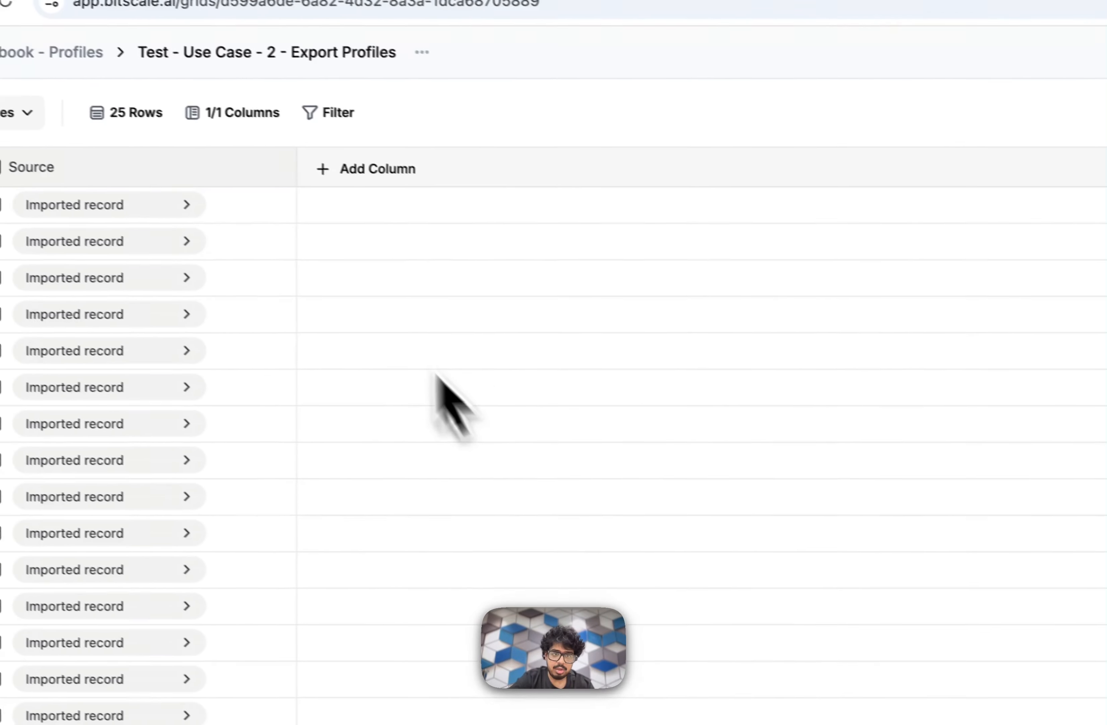
# Add First Name, Full Name, Geo Region, Last Name, Navigation Url, Open Link and Profile Urn from the profile source as columns.
pyautogui.click(269, 207)
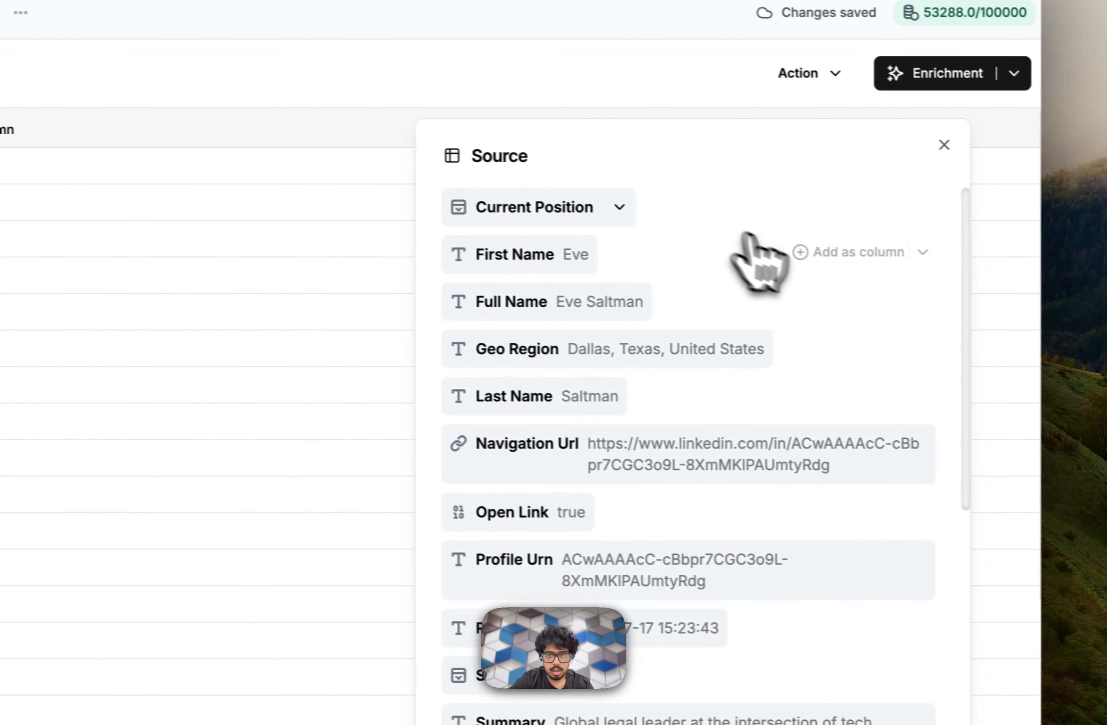
pyautogui.click(816, 256)
pyautogui.click(824, 301)
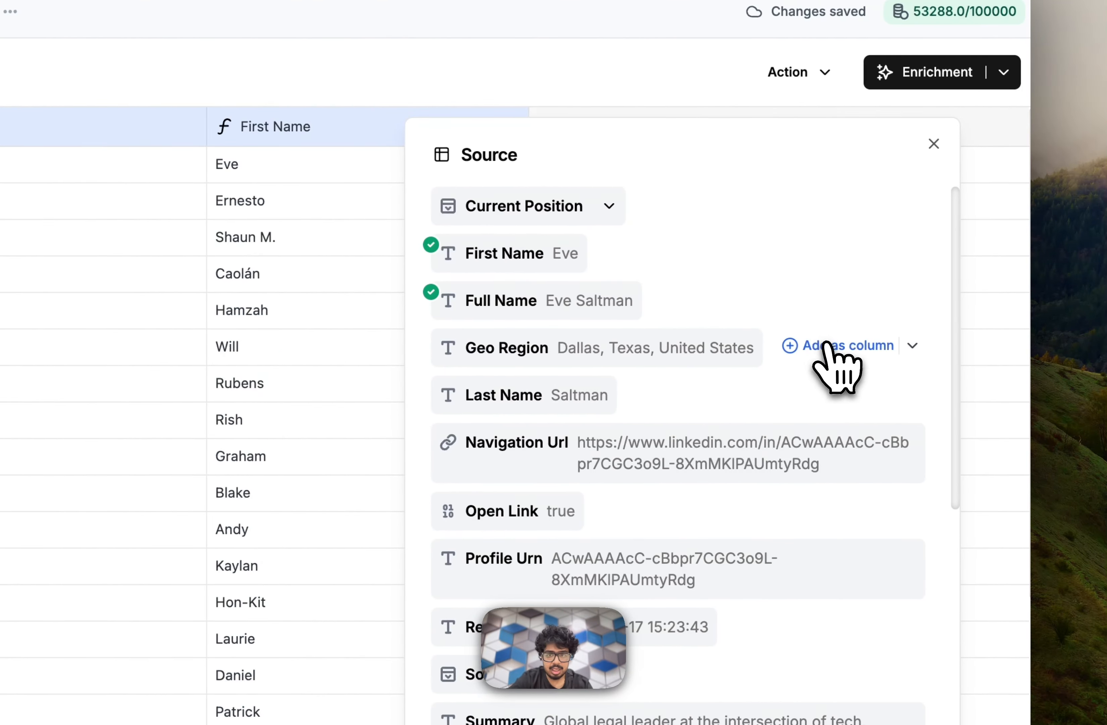
pyautogui.click(826, 349)
pyautogui.click(834, 396)
pyautogui.click(840, 449)
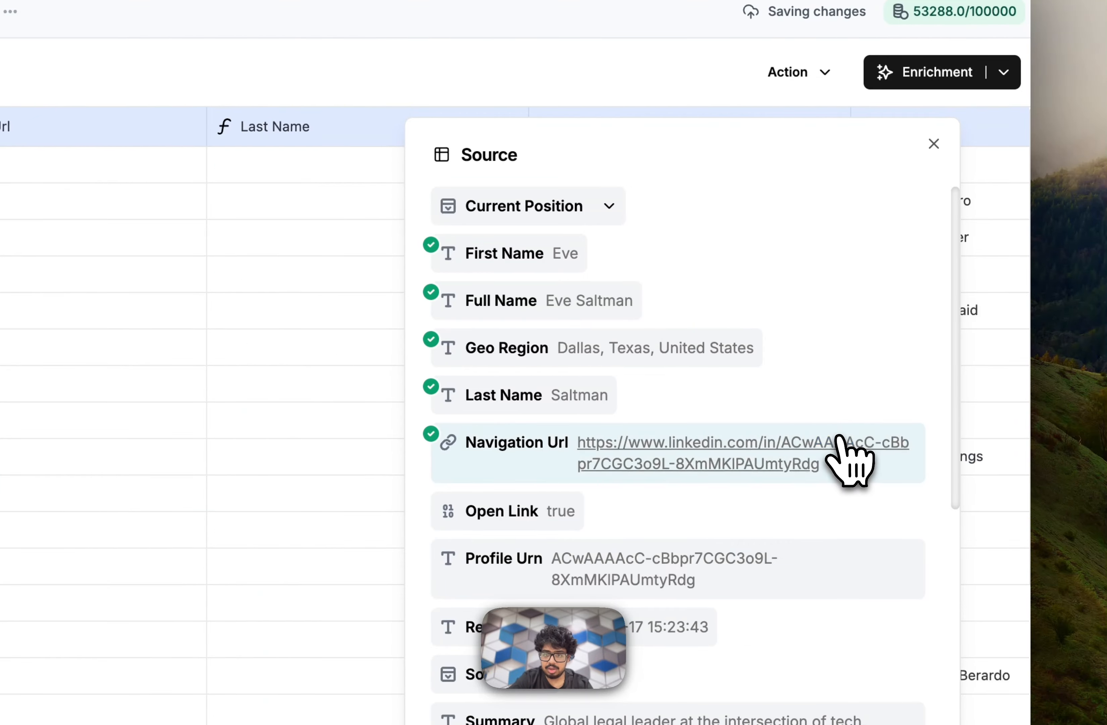
pyautogui.click(842, 506)
pyautogui.click(840, 568)
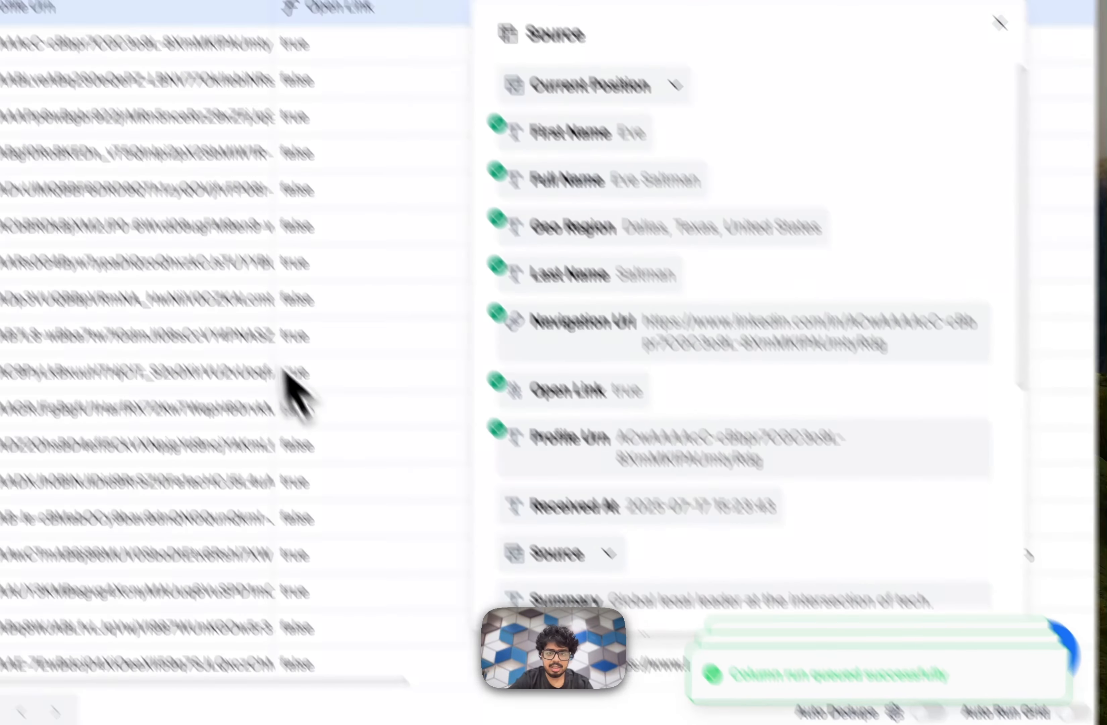
pyautogui.click(282, 369)
pyautogui.hscroll(6, 283, 369)
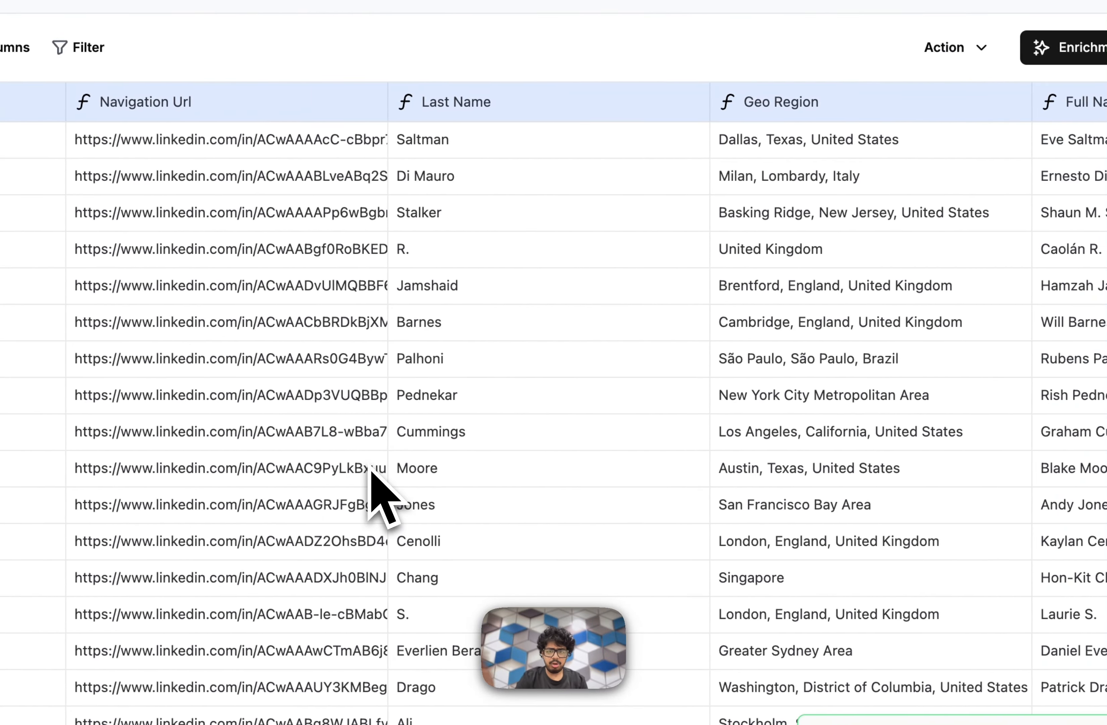
# Add an Email Waterfall enrichment to the exported profiles and extract Email from its results as a separate column.
pyautogui.hscroll(5, 372, 468)
pyautogui.click(1096, 47)
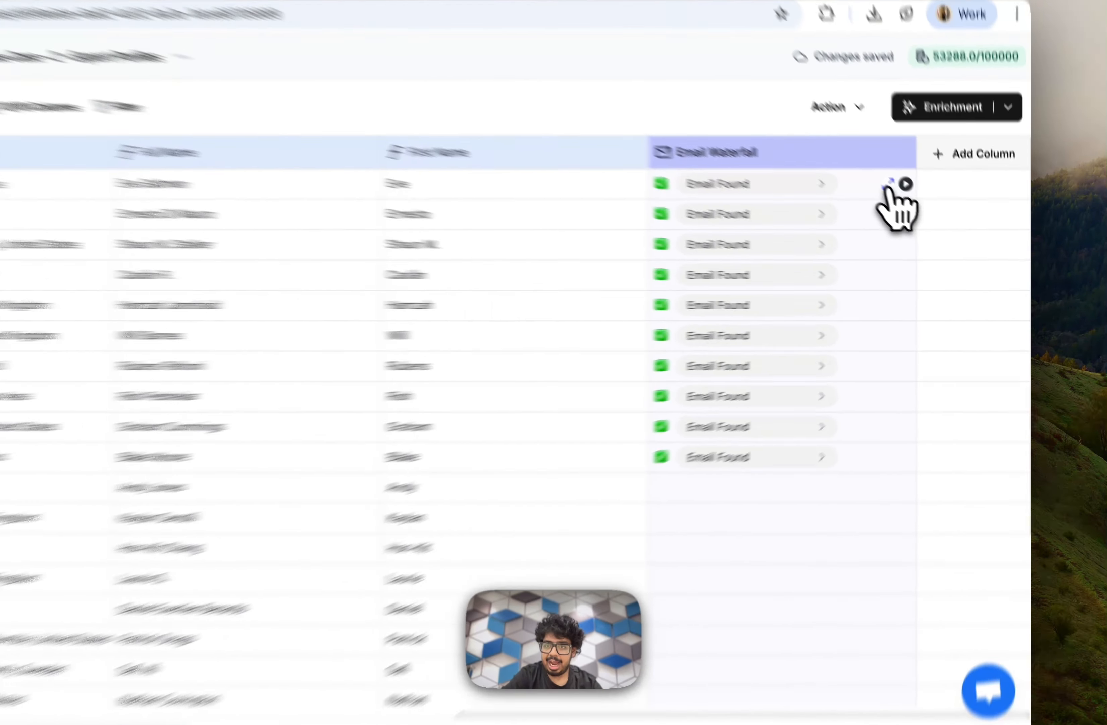
pyautogui.click(887, 187)
pyautogui.click(829, 201)
pyautogui.click(645, 549)
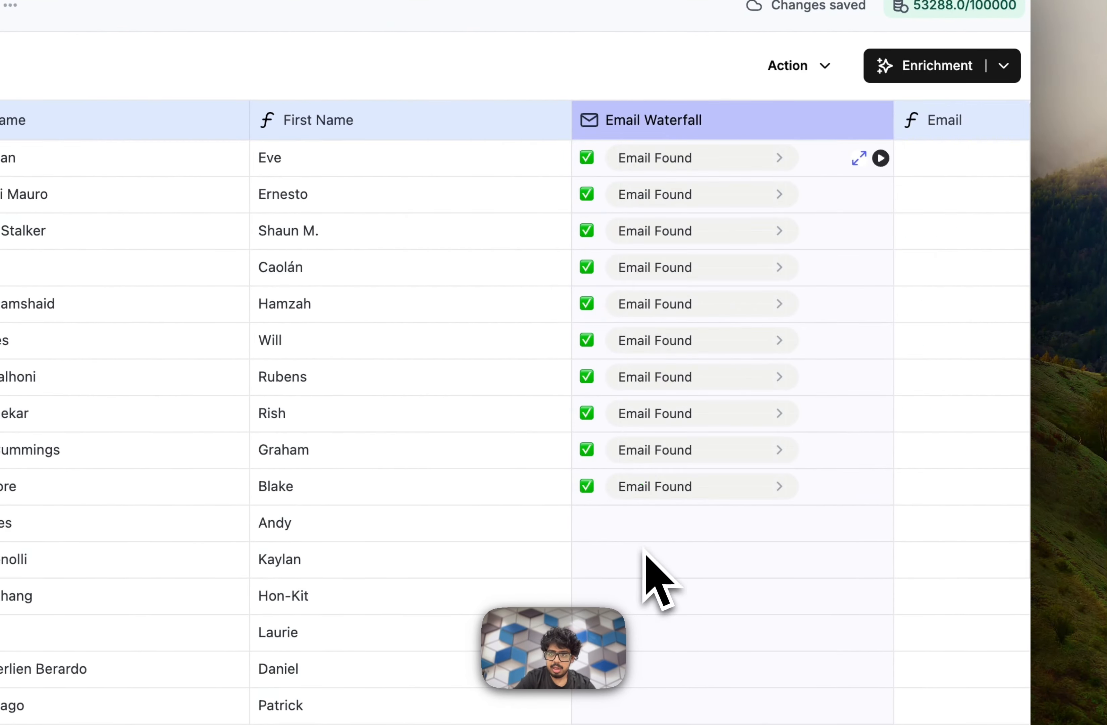
pyautogui.hscroll(5, 645, 548)
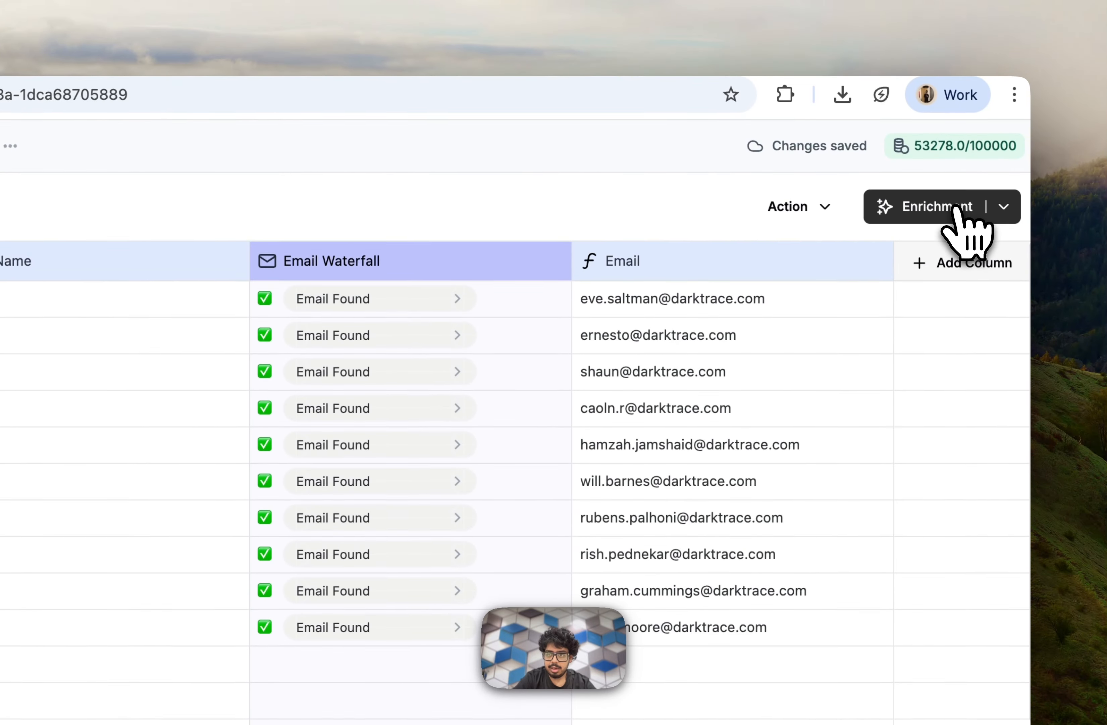
# Add an Instantly enrichment column after Email and set its account to Instantly.
pyautogui.click(962, 66)
pyautogui.click(314, 519)
pyautogui.click(458, 349)
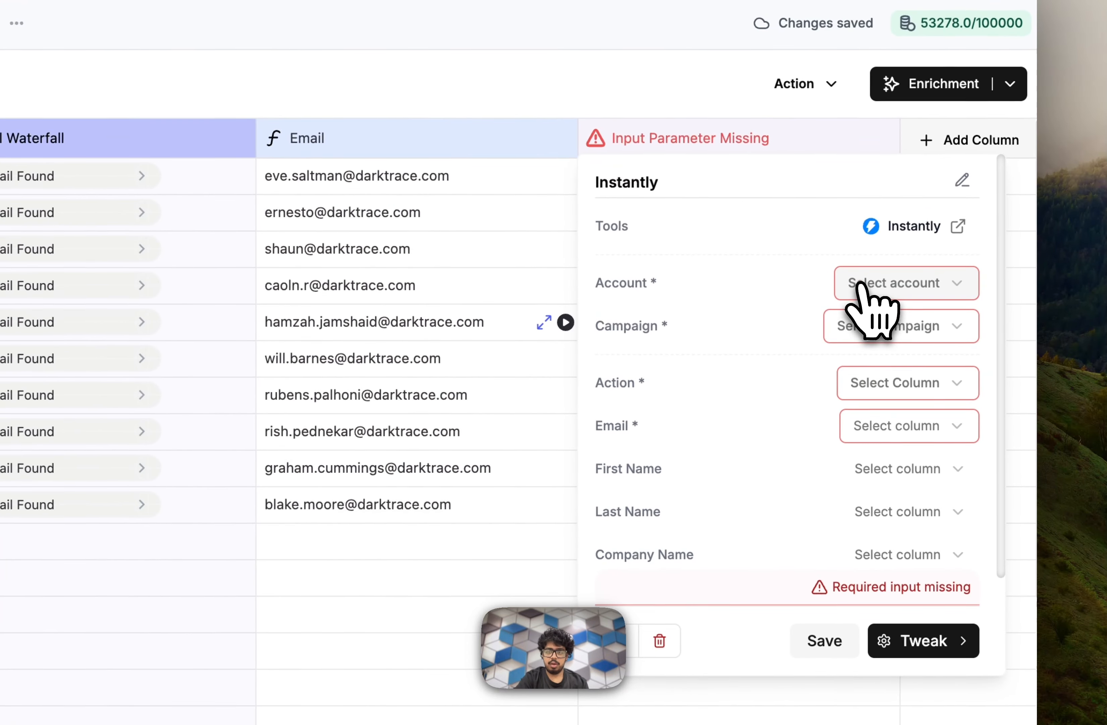
pyautogui.click(1106, 205)
pyautogui.click(729, 317)
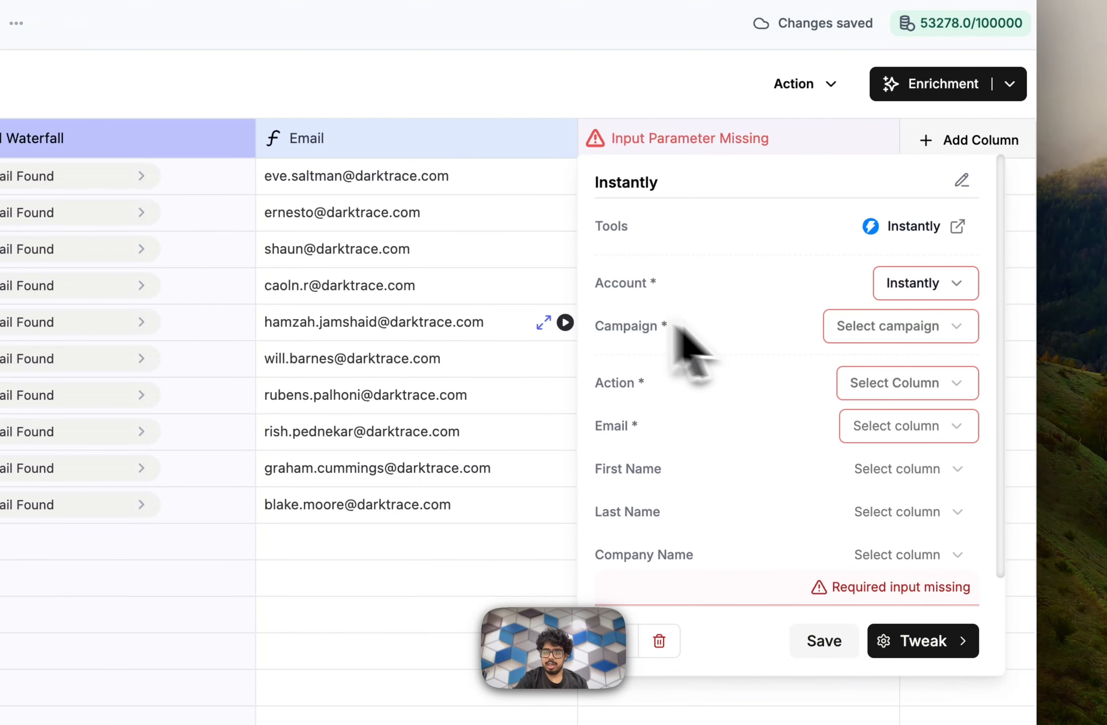